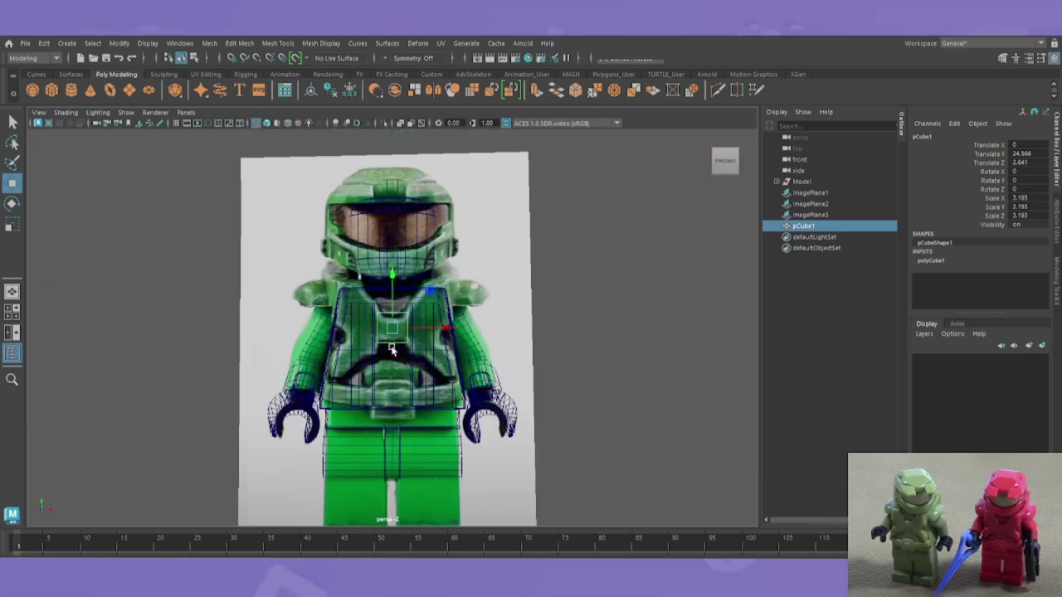
Step: Alternate edge-loop insertion and vertex moves on the torso cube to trace the chest plate
{"action": "key", "text": "F9"}
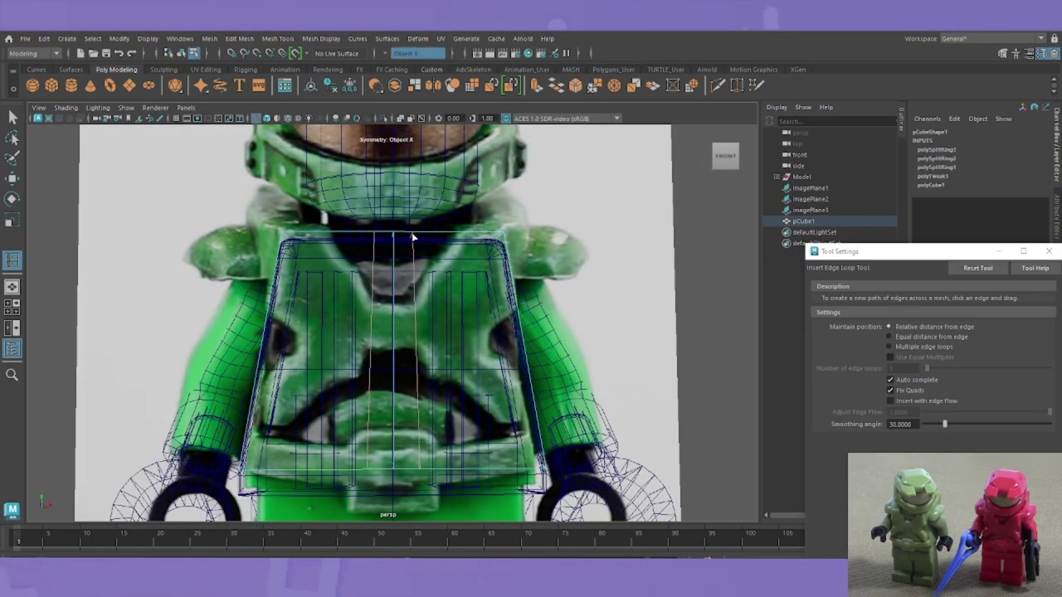
{"action": "key", "text": "w"}
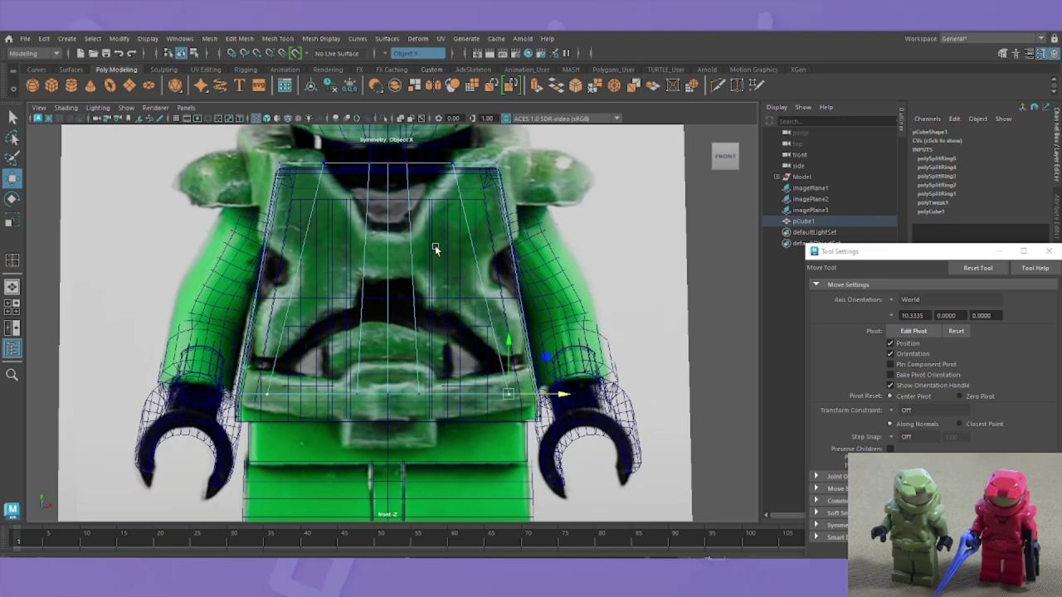
{"action": "key", "text": "y"}
{"action": "key", "text": "w"}
{"action": "left_click_drag", "start_coordinate": [361, 194], "coordinate": [419, 207]}
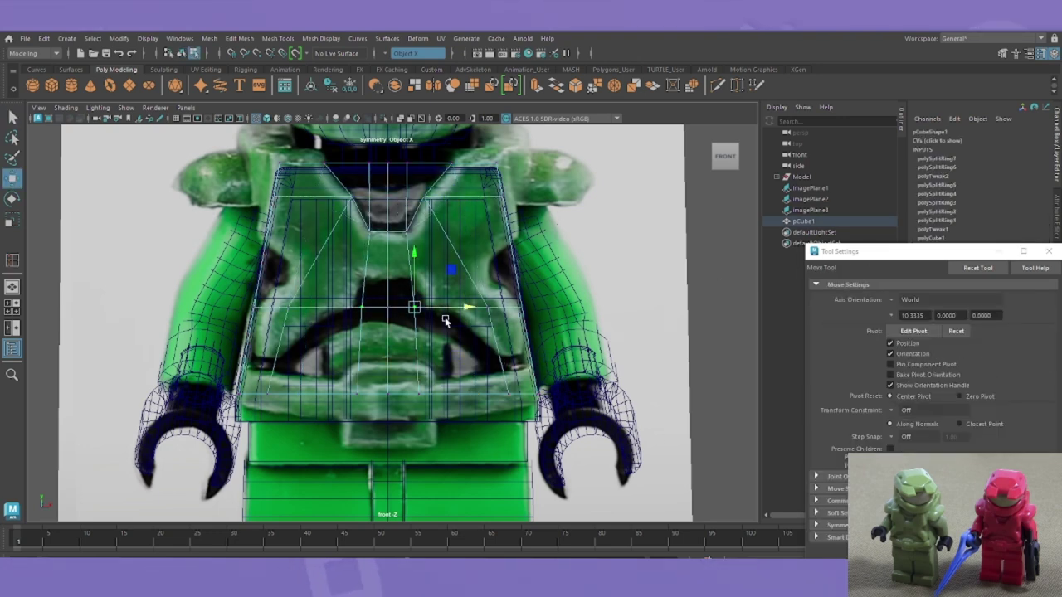
Step: Turn symmetry off and add a horizontal edge loop across the chest armour
{"action": "key", "text": "q"}
{"action": "key", "text": "y"}
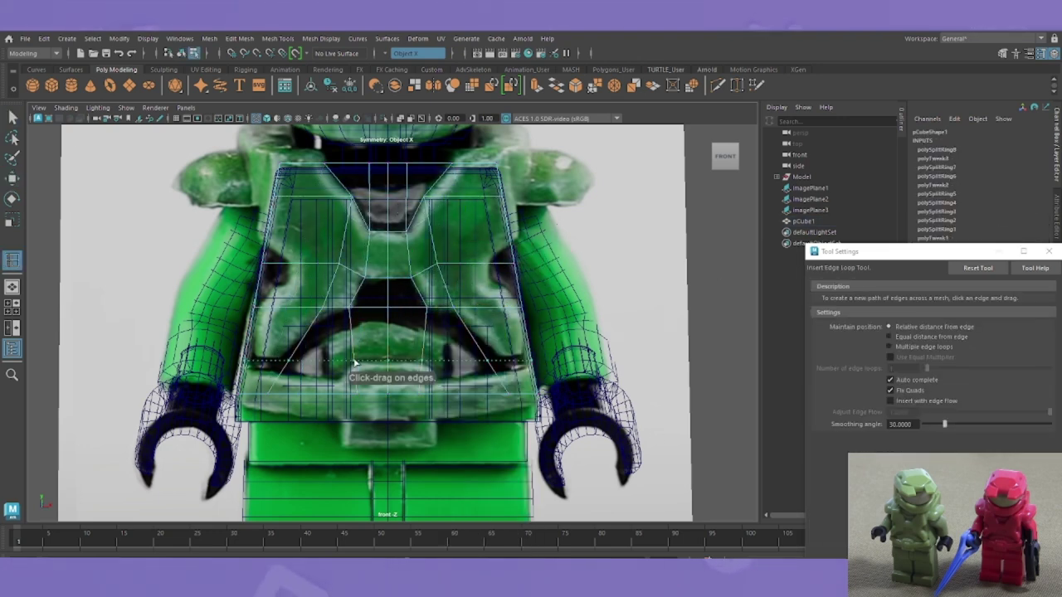
{"action": "left_click", "coordinate": [413, 53]}
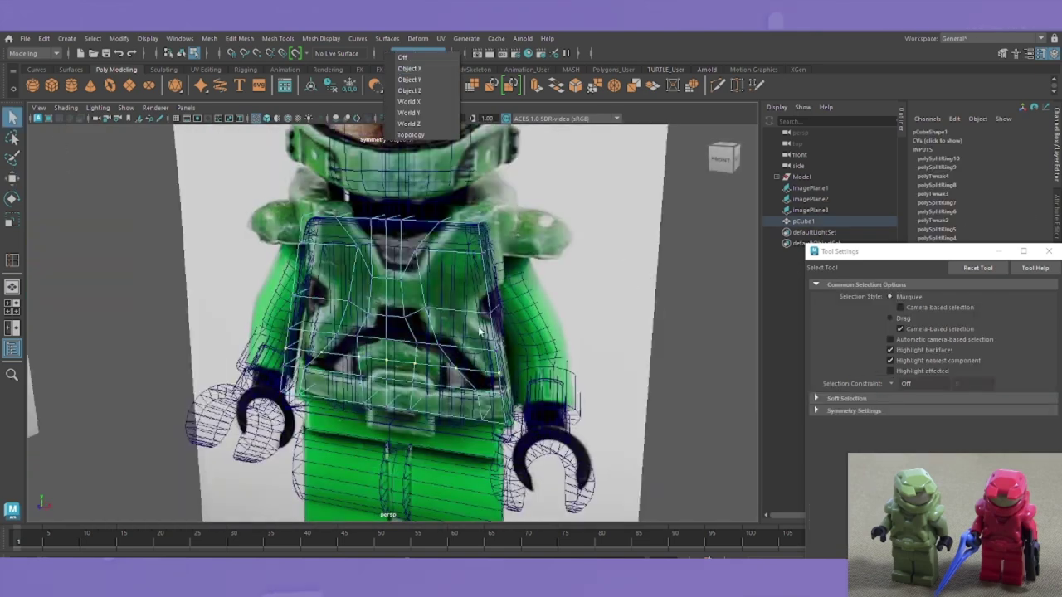
{"action": "left_click", "coordinate": [415, 60]}
{"action": "key", "text": "y"}
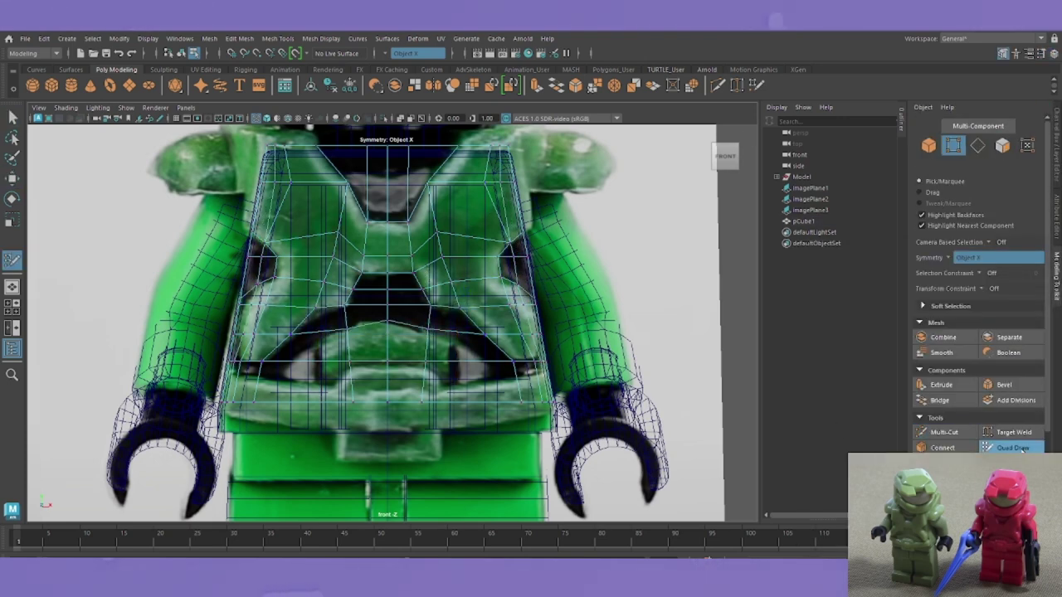
{"action": "right_click_drag", "start_coordinate": [430, 379], "coordinate": [713, 365], "text": "ctrl"}
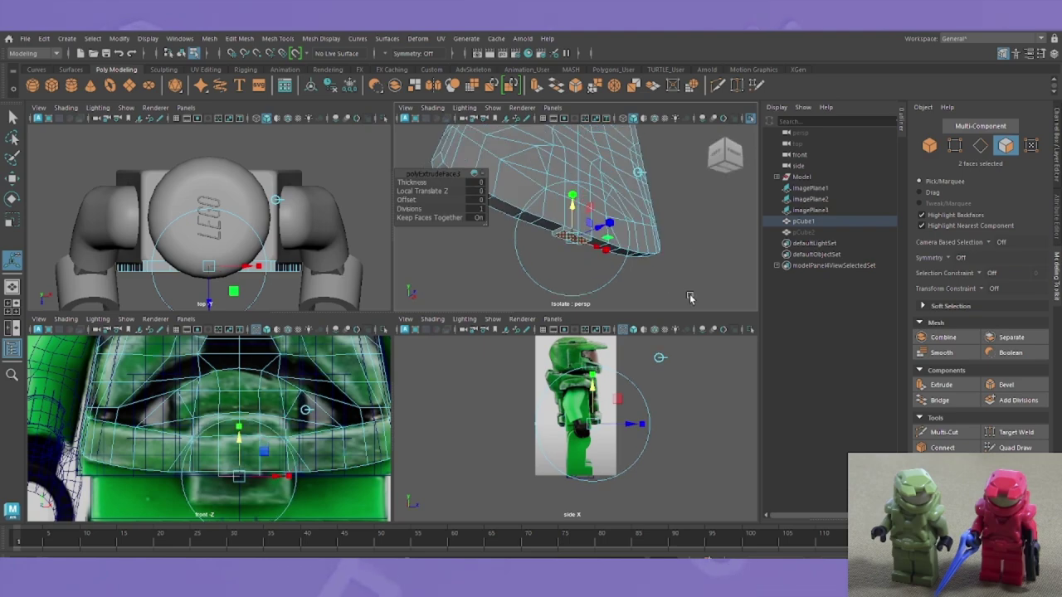
Step: Extrude the ring of belt faces along the chest's lower edge twice, pushing them outward
{"action": "right_click_drag", "start_coordinate": [562, 233], "coordinate": [621, 208], "text": "shift"}
{"action": "left_click_drag", "start_coordinate": [656, 244], "coordinate": [674, 258], "text": "alt"}
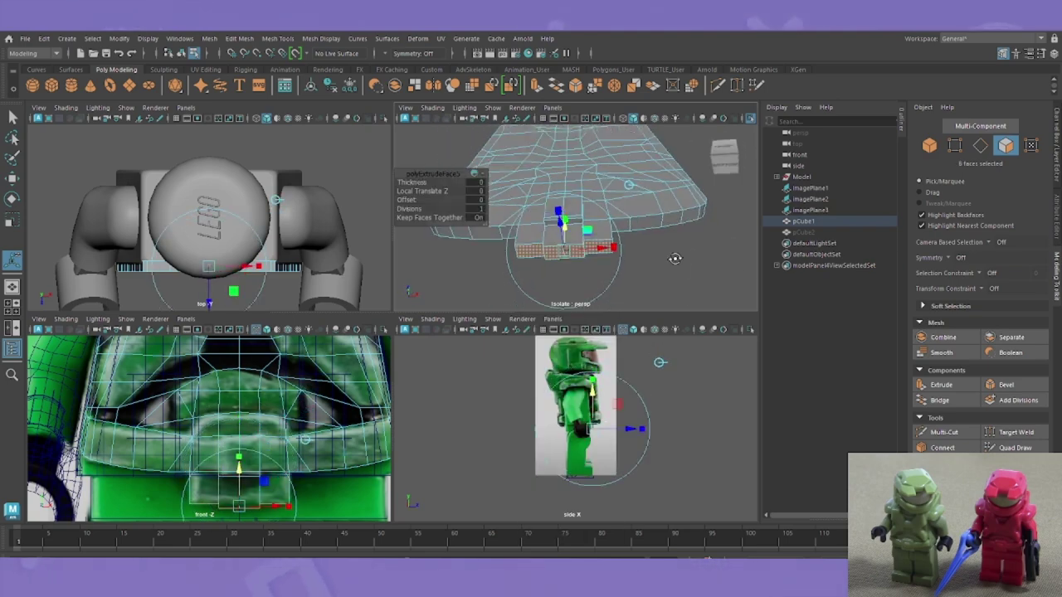
{"action": "double_click", "coordinate": [547, 336], "text": "shift"}
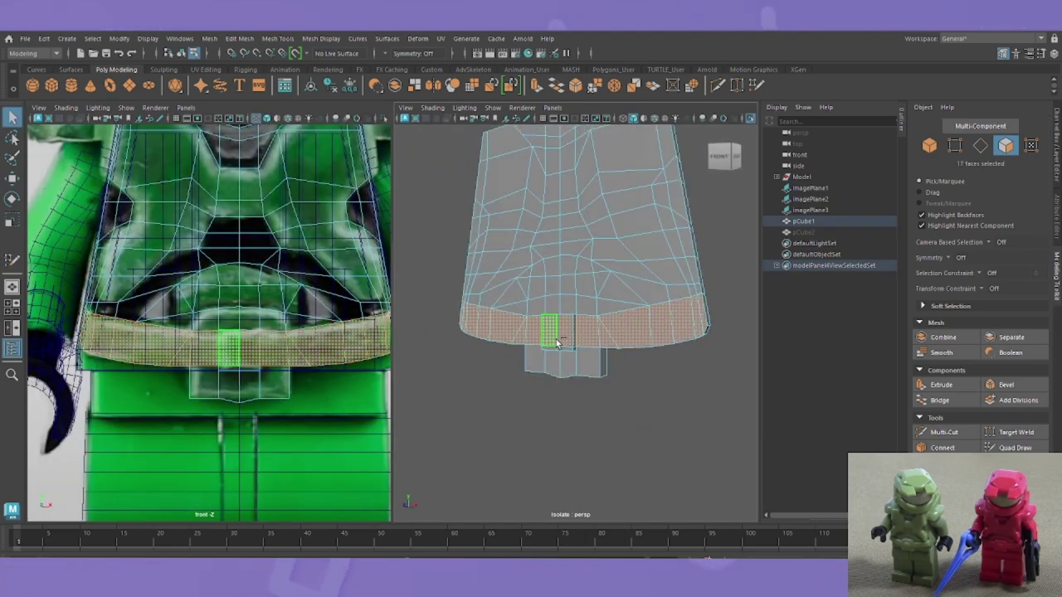
{"action": "left_click_drag", "start_coordinate": [558, 342], "coordinate": [570, 450], "text": "alt"}
{"action": "key", "text": "ctrl+e"}
{"action": "mouse_move", "coordinate": [569, 344]}
{"action": "left_mouse_down", "text": "alt"}
{"action": "mouse_move", "coordinate": [653, 329]}
{"action": "mouse_move", "coordinate": [592, 336]}
{"action": "left_mouse_up", "text": "alt"}
{"action": "key", "text": "ctrl+e"}
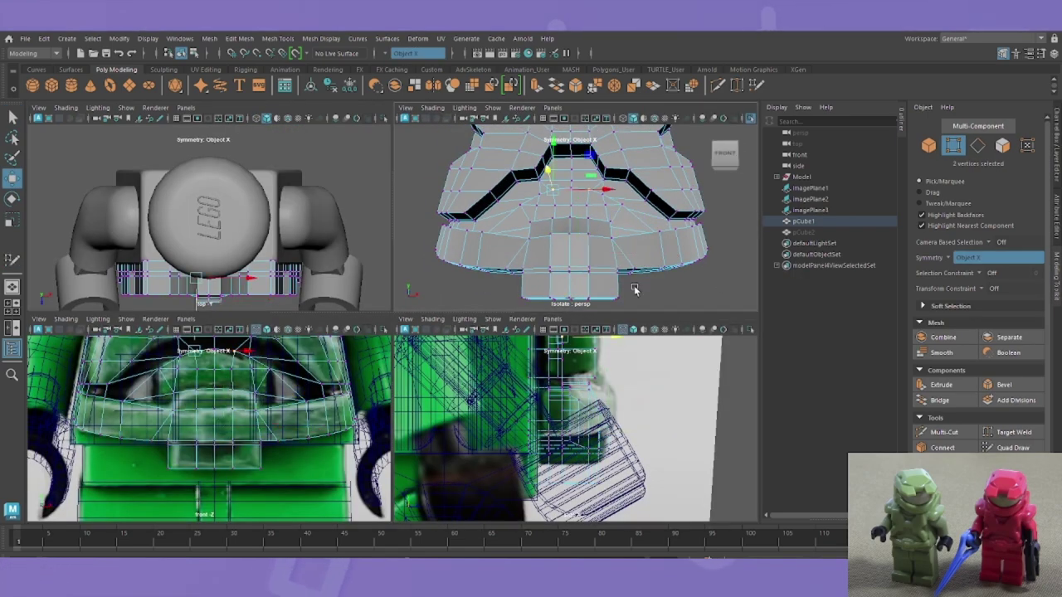
Step: Multi-Cut the front belt tab, move its vertices, and return to object mode in perspective
{"action": "key", "text": "ctrl+shift+x"}
{"action": "mouse_move", "coordinate": [635, 288]}
{"action": "left_mouse_down", "text": "alt"}
{"action": "mouse_move", "coordinate": [633, 269]}
{"action": "mouse_move", "coordinate": [581, 232]}
{"action": "left_mouse_up", "text": "alt"}
{"action": "key", "text": "w"}
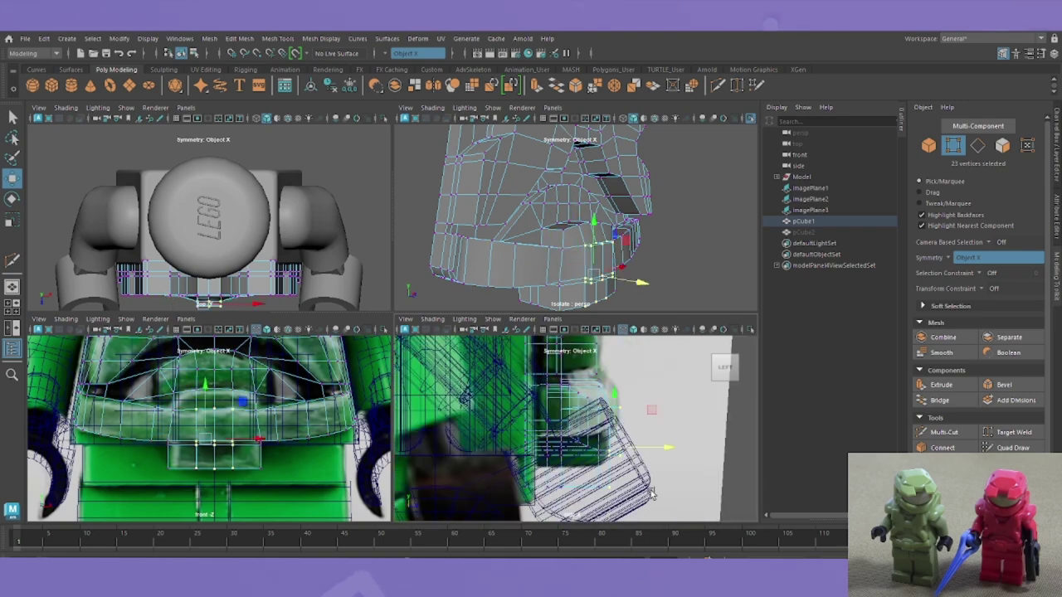
{"action": "mouse_move", "coordinate": [464, 252]}
{"action": "left_mouse_down", "text": "alt"}
{"action": "mouse_move", "coordinate": [498, 241]}
{"action": "mouse_move", "coordinate": [531, 249]}
{"action": "left_mouse_up", "text": "alt"}
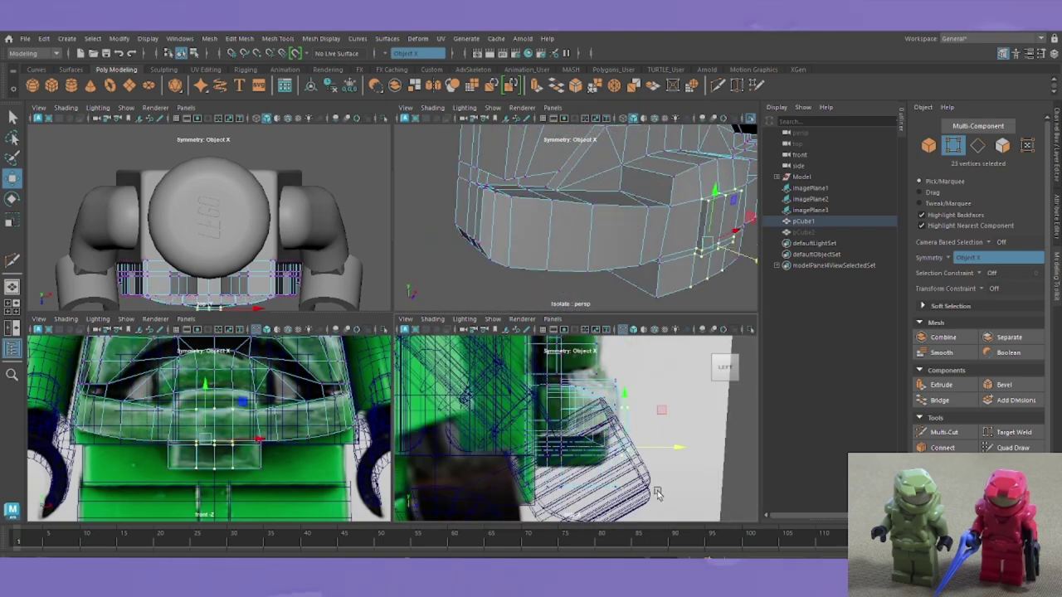
{"action": "key", "text": "space"}
{"action": "key", "text": "F8"}
{"action": "left_click_drag", "start_coordinate": [406, 279], "coordinate": [489, 297], "text": "alt"}
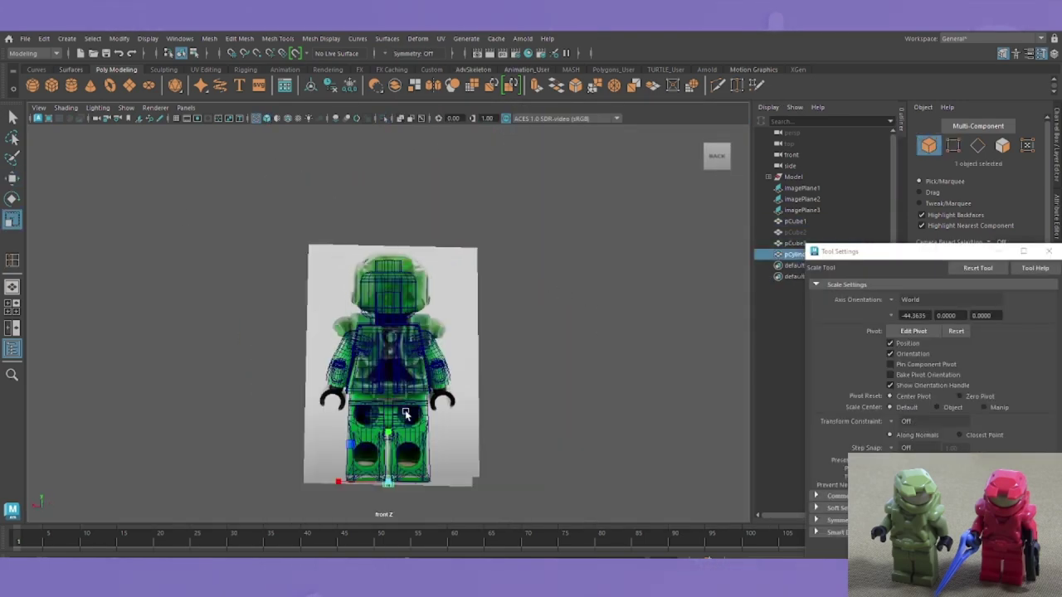
Step: Select the first reference image plane and start renaming it, typing 'fa'
{"action": "left_click", "coordinate": [550, 374]}
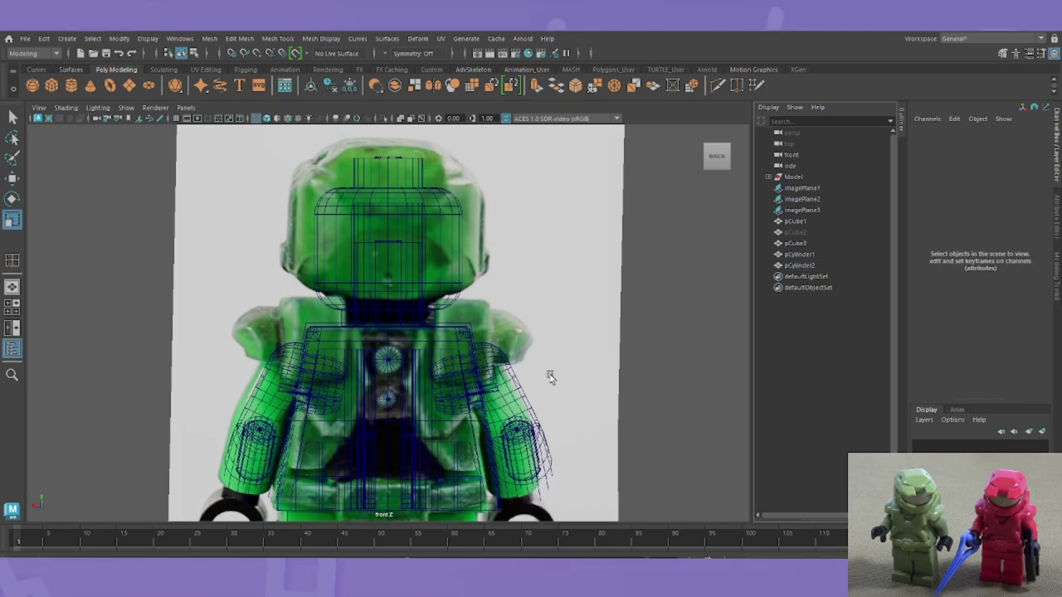
{"action": "double_click", "coordinate": [802, 187]}
{"action": "type", "text": "fa"}
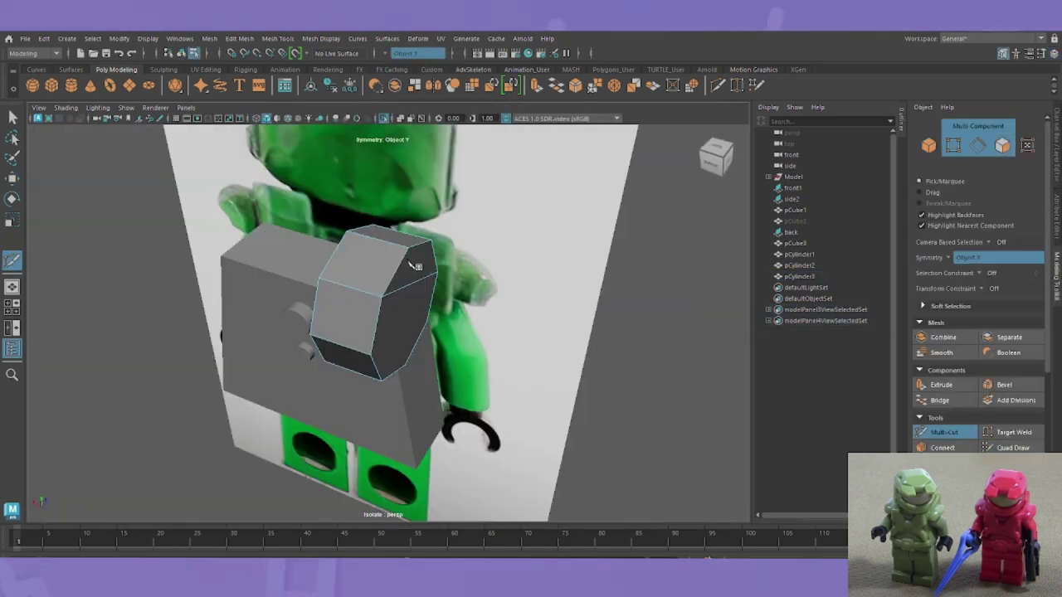
Step: Enable Object X symmetry on the back armour block and return to plain selection
{"action": "right_click_drag", "start_coordinate": [348, 254], "coordinate": [362, 267]}
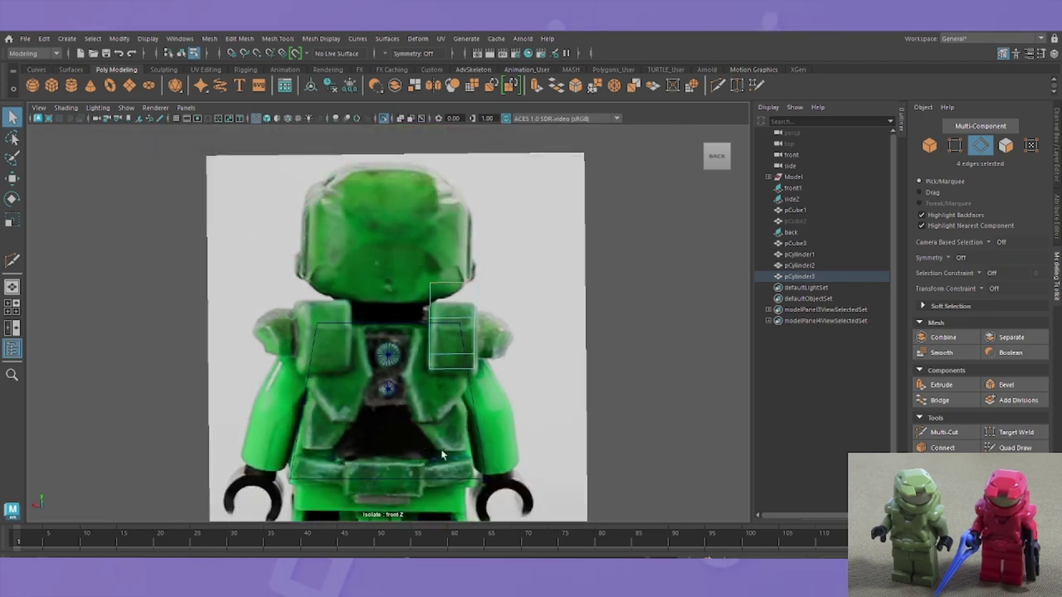
{"action": "left_click", "coordinate": [421, 74]}
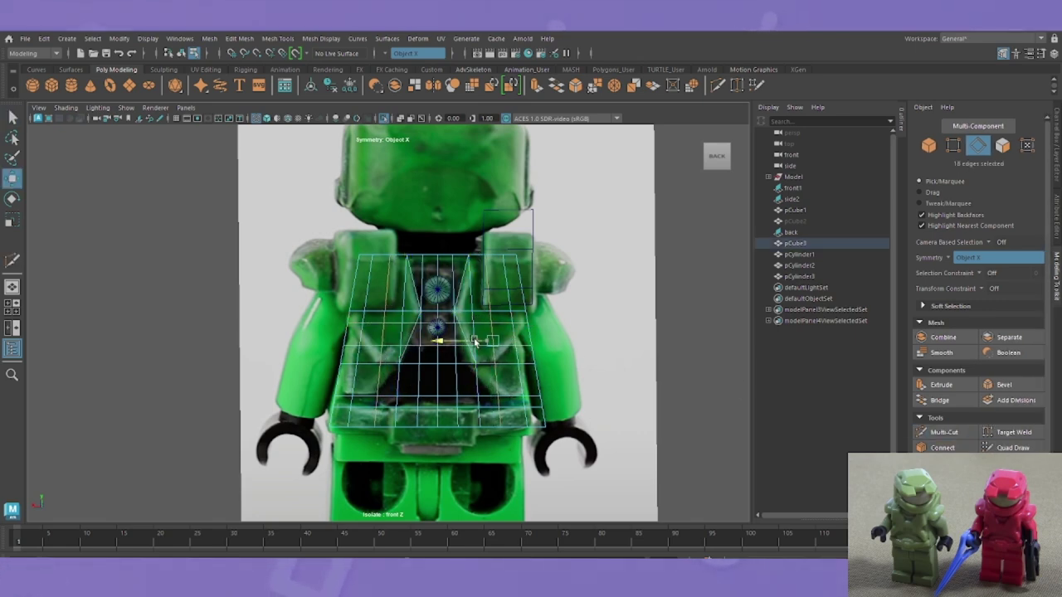
{"action": "scroll", "coordinate": [521, 396], "scroll_direction": "up", "scroll_amount": 3}
{"action": "key", "text": "q"}
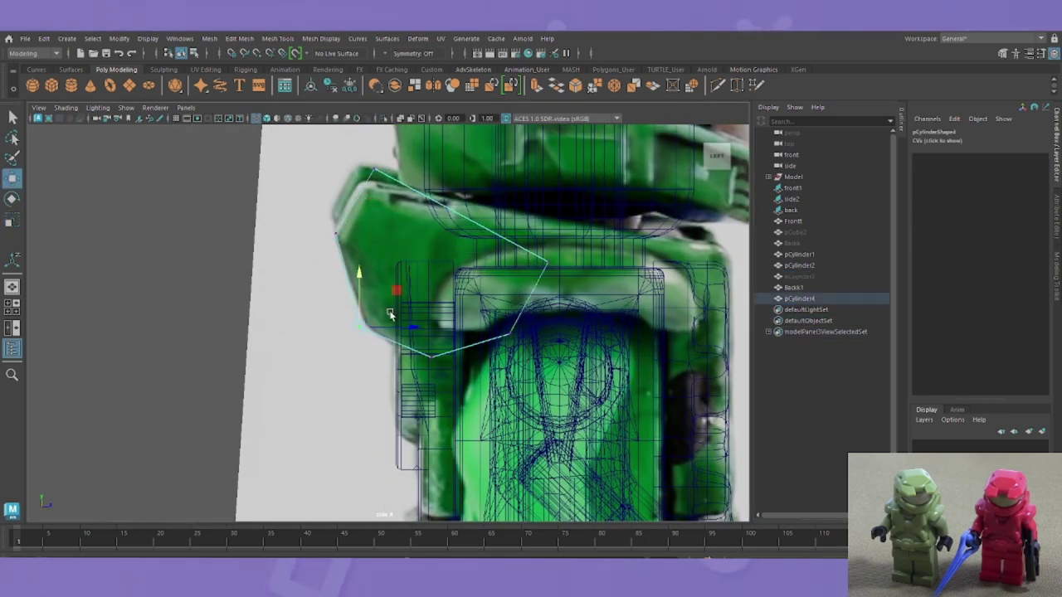
Step: Reshape the shoulder pad outline and bring up the symmetry options
{"action": "left_click_drag", "start_coordinate": [390, 314], "coordinate": [404, 314]}
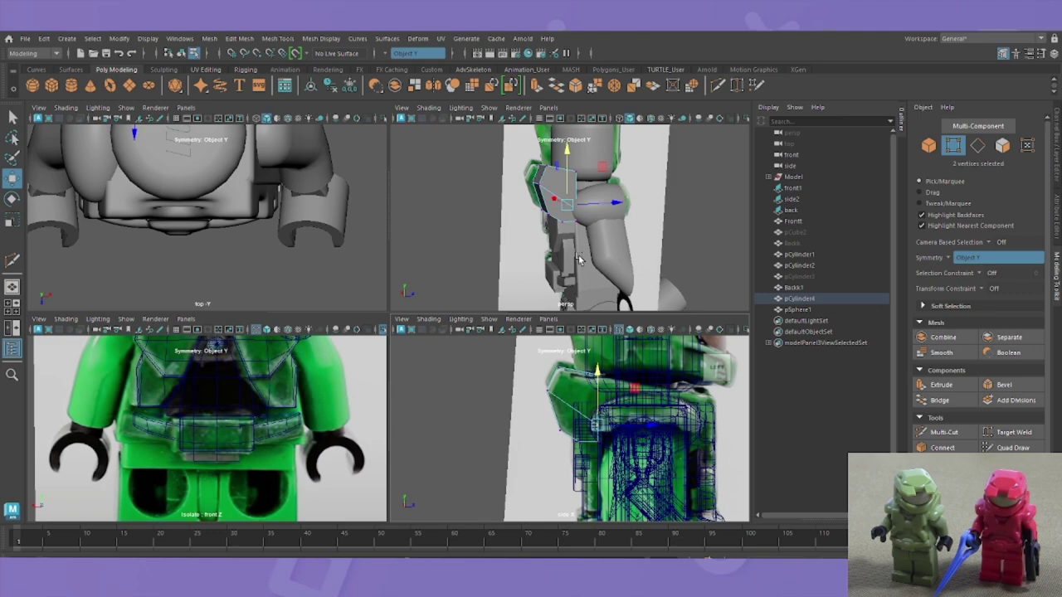
{"action": "left_click", "coordinate": [400, 54]}
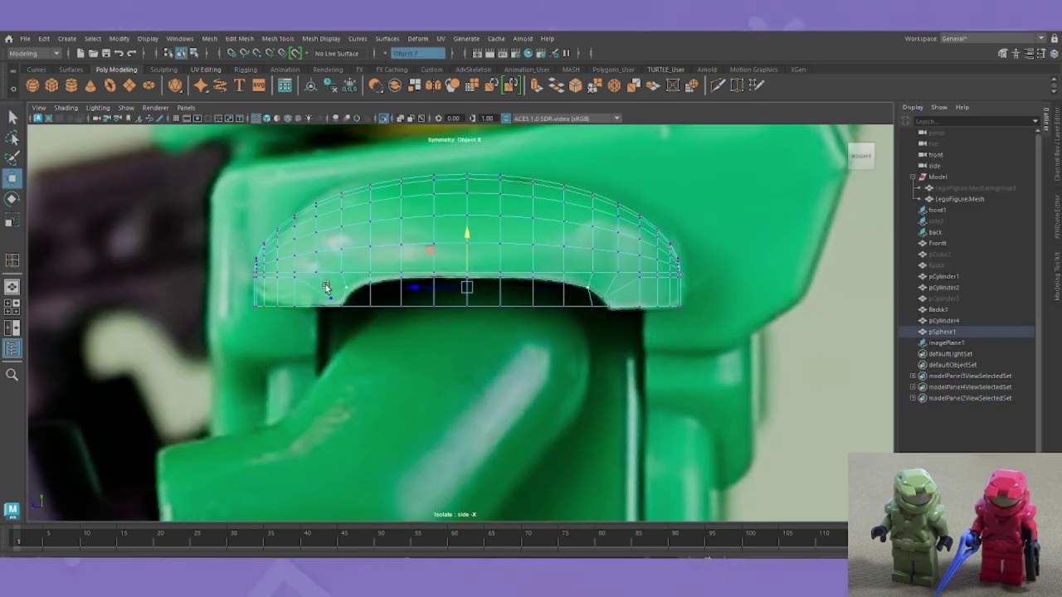
Step: Select vertices on the dome shell and bring up the edge operations menu for beveling
{"action": "key", "text": "q"}
{"action": "key", "text": "F9"}
{"action": "left_click_drag", "start_coordinate": [687, 296], "coordinate": [657, 310]}
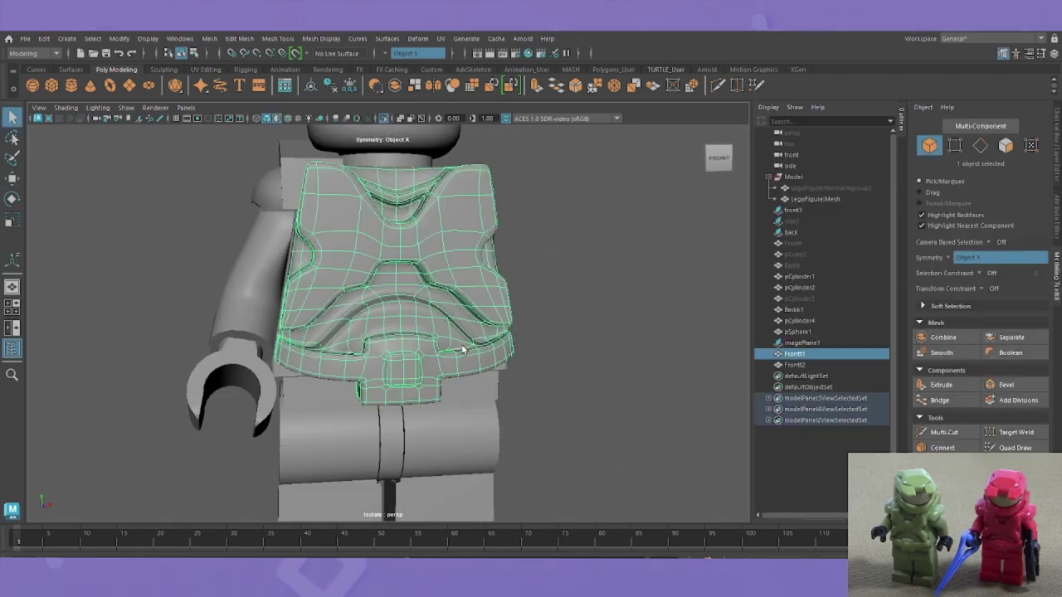
{"action": "right_click", "coordinate": [670, 261], "text": "shift"}
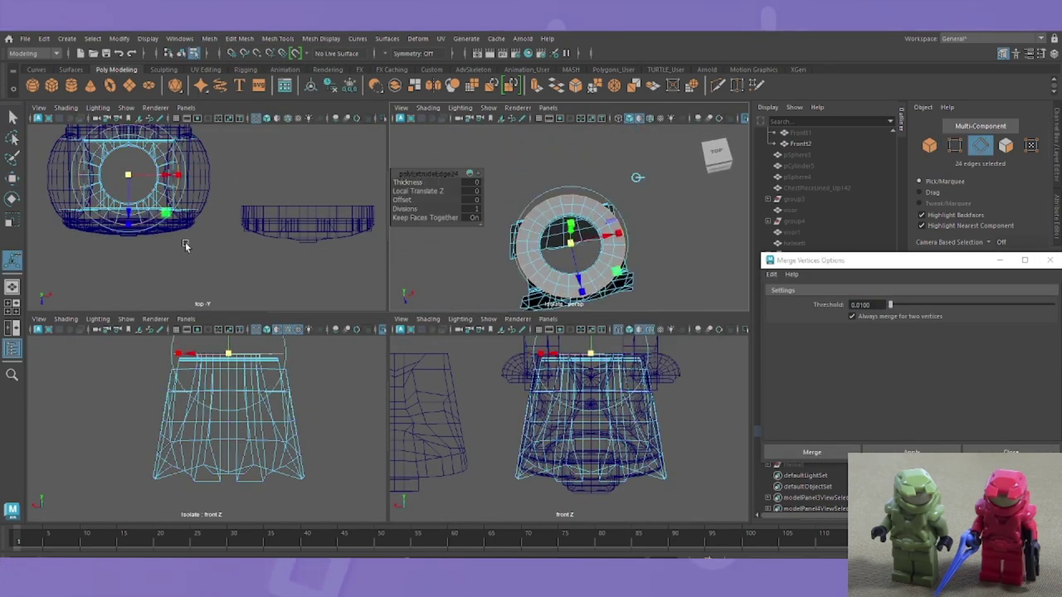
Step: Maximise the top view to fill the viewport
{"action": "key", "text": "space"}
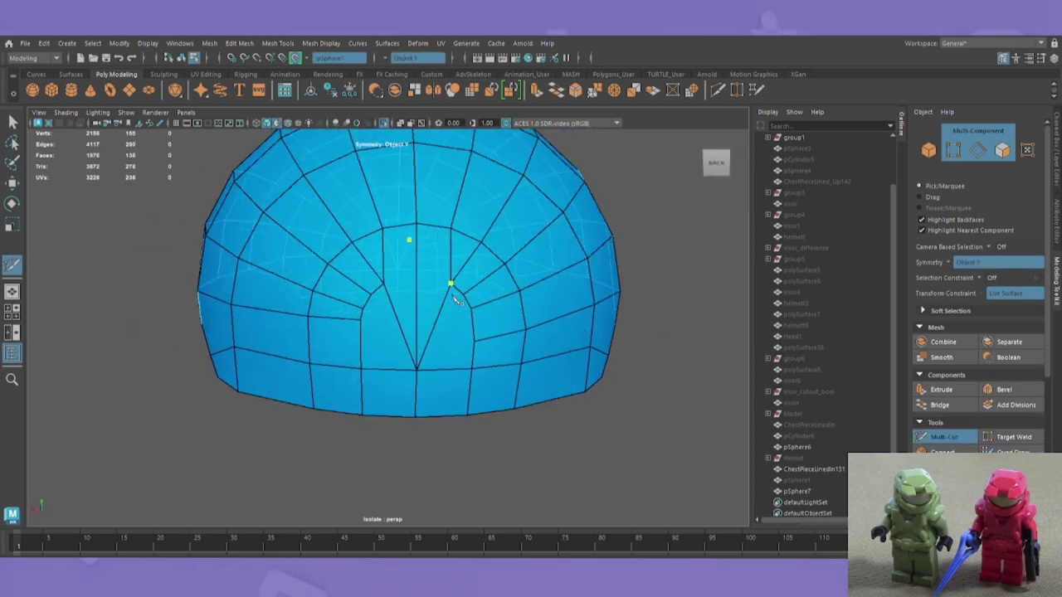
Step: Select a row of vertices near the dome's bottom, then select the pSphere1 dome object
{"action": "mouse_move", "coordinate": [433, 316]}
{"action": "left_mouse_down", "text": "alt"}
{"action": "mouse_move", "coordinate": [373, 346]}
{"action": "mouse_move", "coordinate": [474, 373]}
{"action": "mouse_move", "coordinate": [378, 339]}
{"action": "left_mouse_up", "text": "alt"}
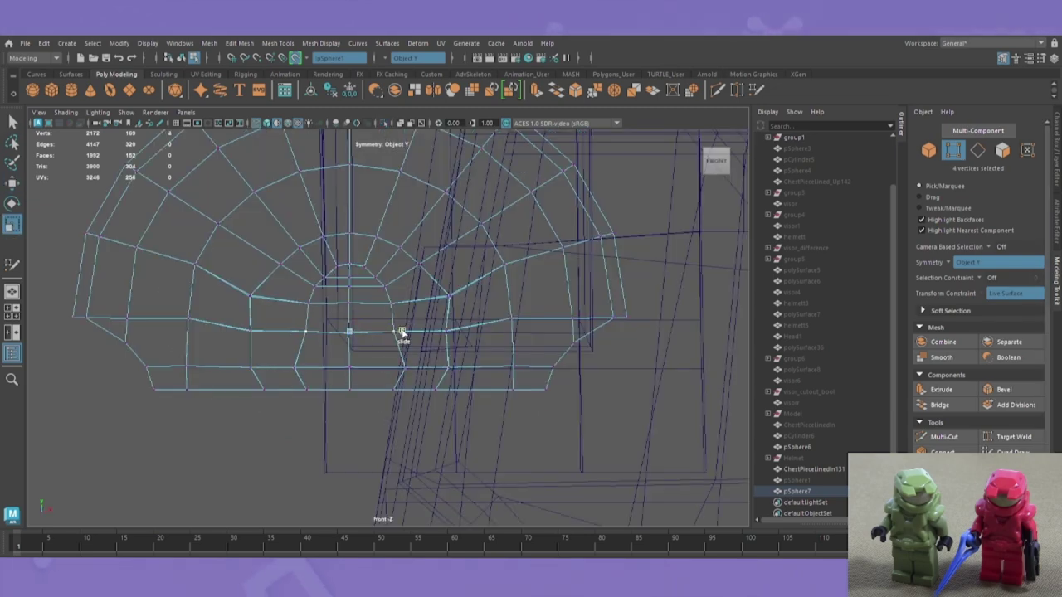
{"action": "left_click_drag", "start_coordinate": [284, 235], "coordinate": [353, 248]}
{"action": "scroll", "coordinate": [334, 239], "scroll_direction": "up", "scroll_amount": 2}
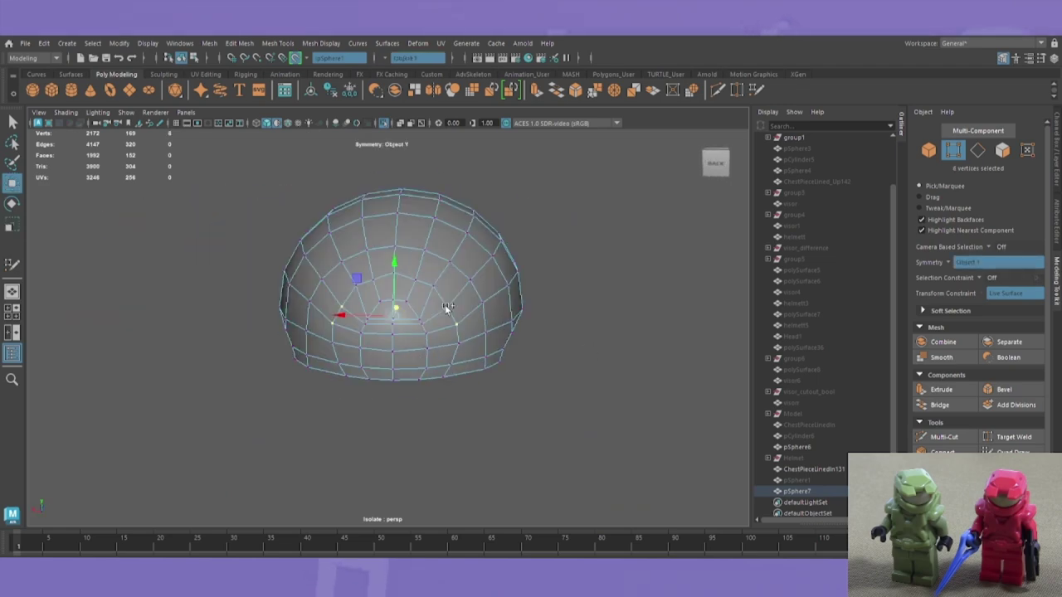
{"action": "left_click", "coordinate": [798, 481]}
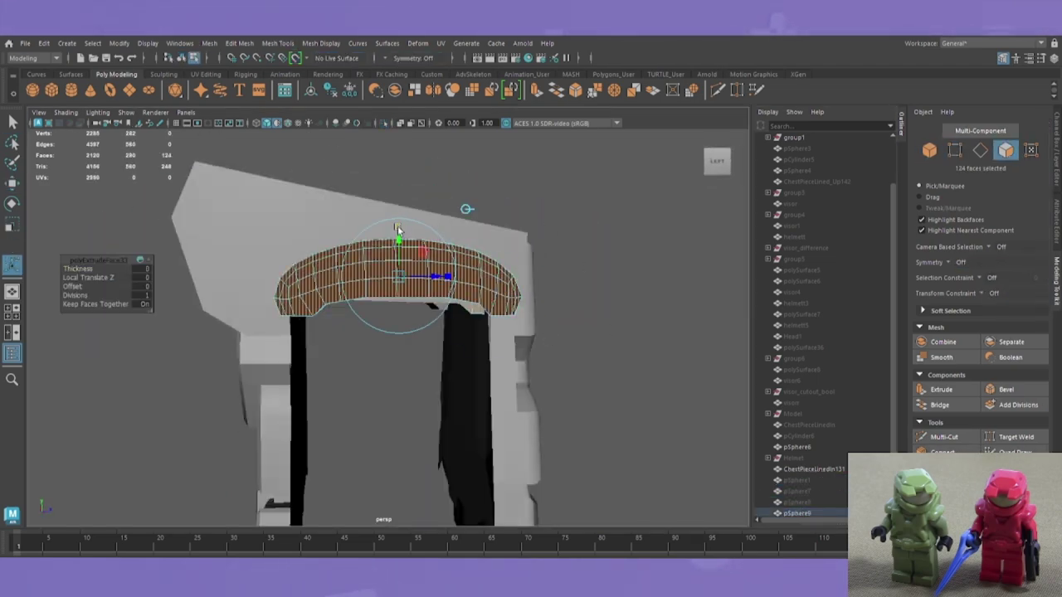
Step: Orbit around the helmet and deselect the dome
{"action": "left_click_drag", "start_coordinate": [582, 342], "coordinate": [561, 303], "text": "alt"}
{"action": "left_click", "coordinate": [561, 304]}
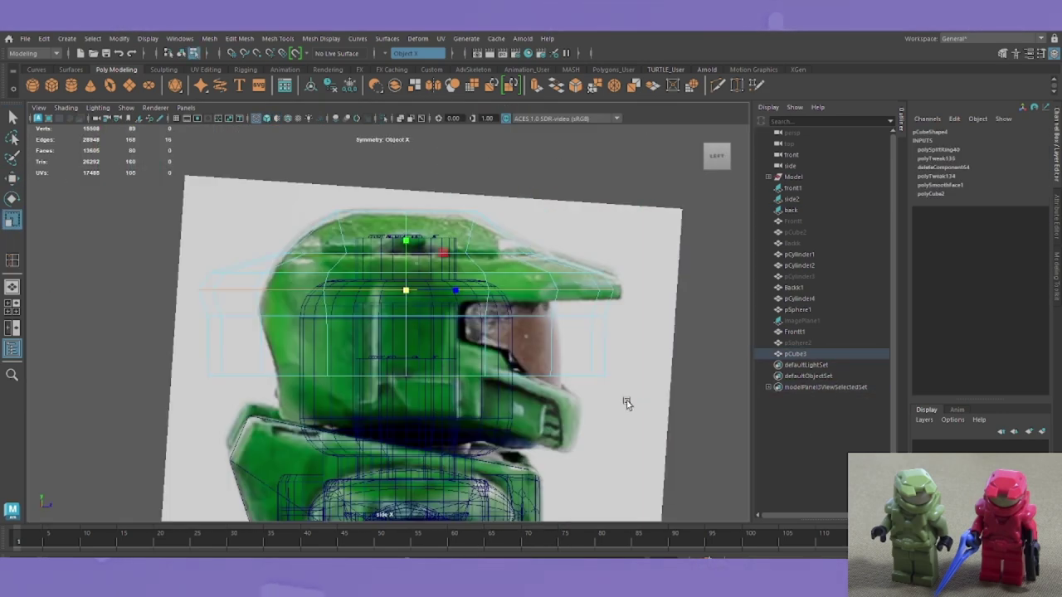
Step: Marquee-select the helmet cage vertices around the visor, then check the profile from above
{"action": "left_click_drag", "start_coordinate": [237, 308], "coordinate": [456, 335]}
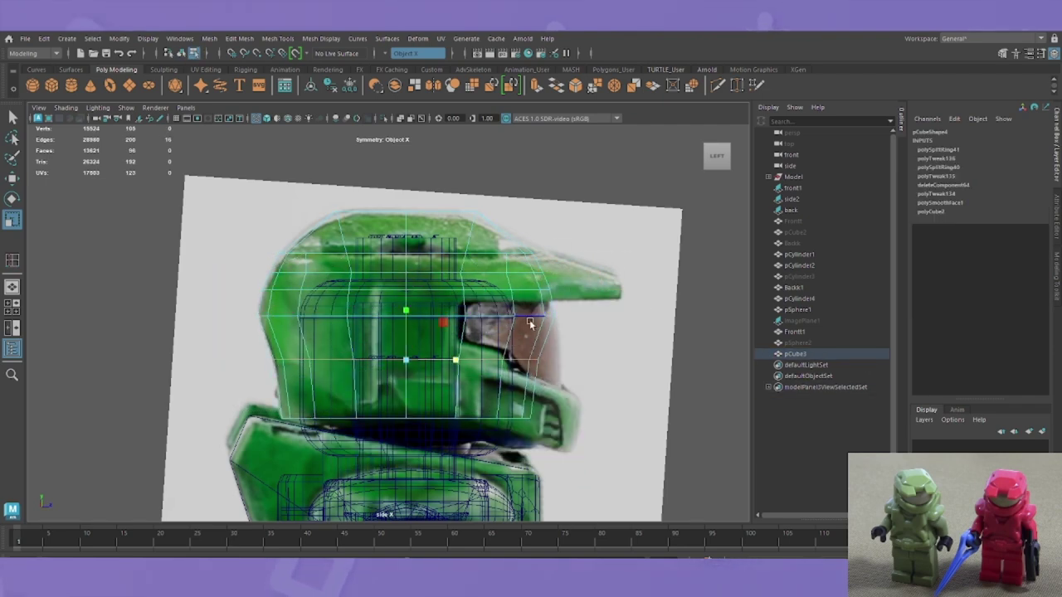
{"action": "left_click_drag", "start_coordinate": [510, 282], "coordinate": [391, 254]}
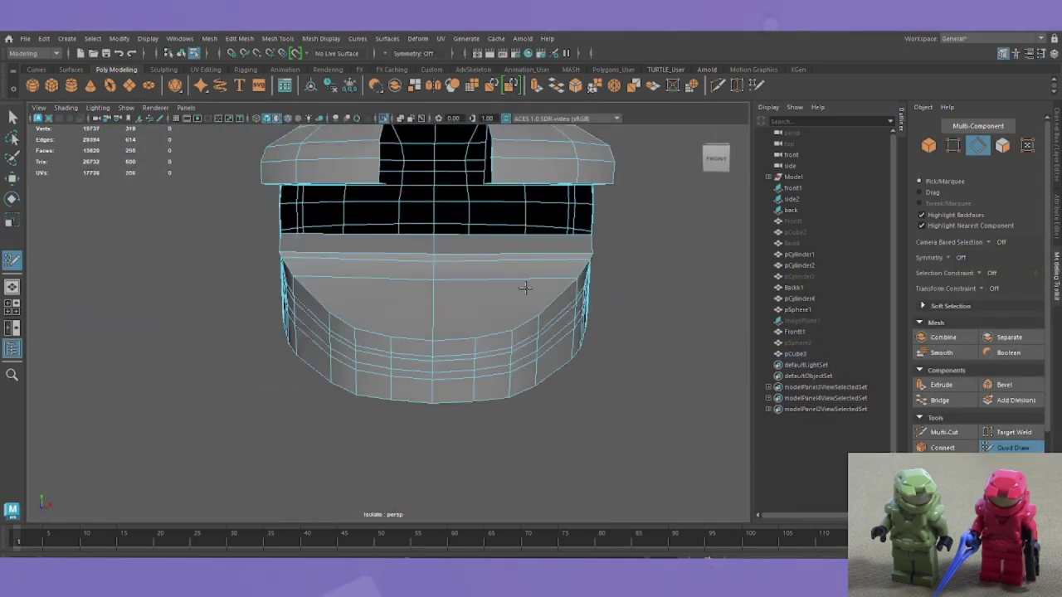
{"action": "left_click_drag", "start_coordinate": [525, 288], "coordinate": [415, 420], "text": "alt"}
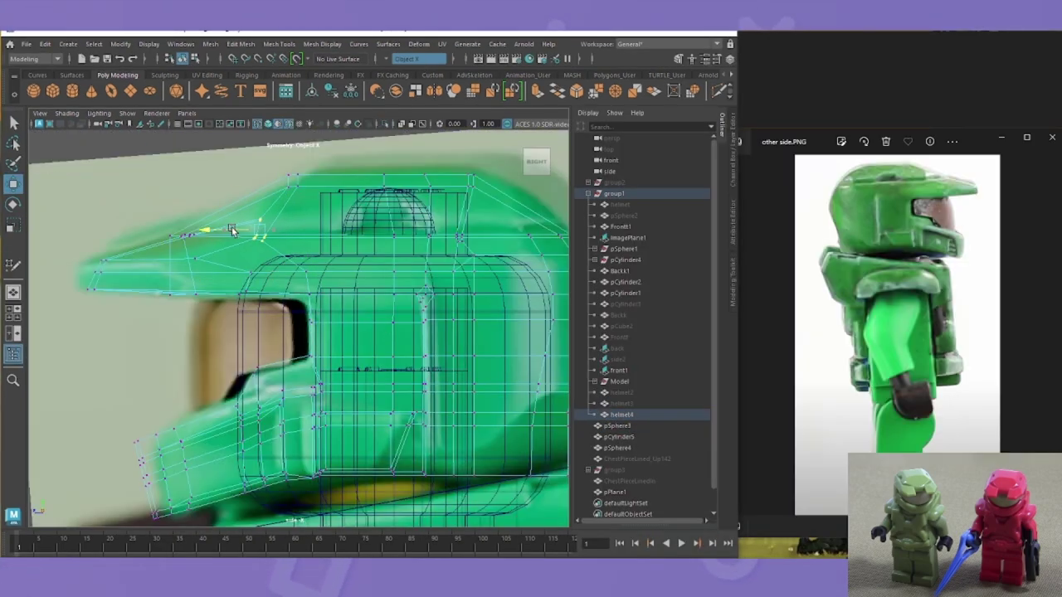
Step: Return to the single perspective view and inspect the helmet's underside from below
{"action": "key", "text": "space"}
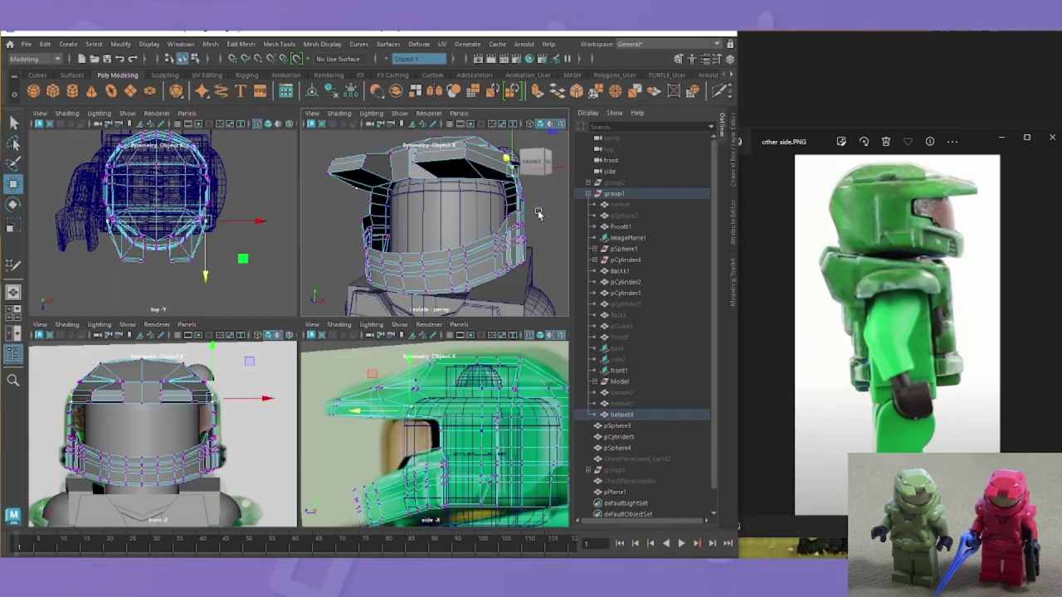
{"action": "key", "text": "F8"}
{"action": "key", "text": "space"}
{"action": "scroll", "coordinate": [391, 314], "scroll_direction": "down", "scroll_amount": 3}
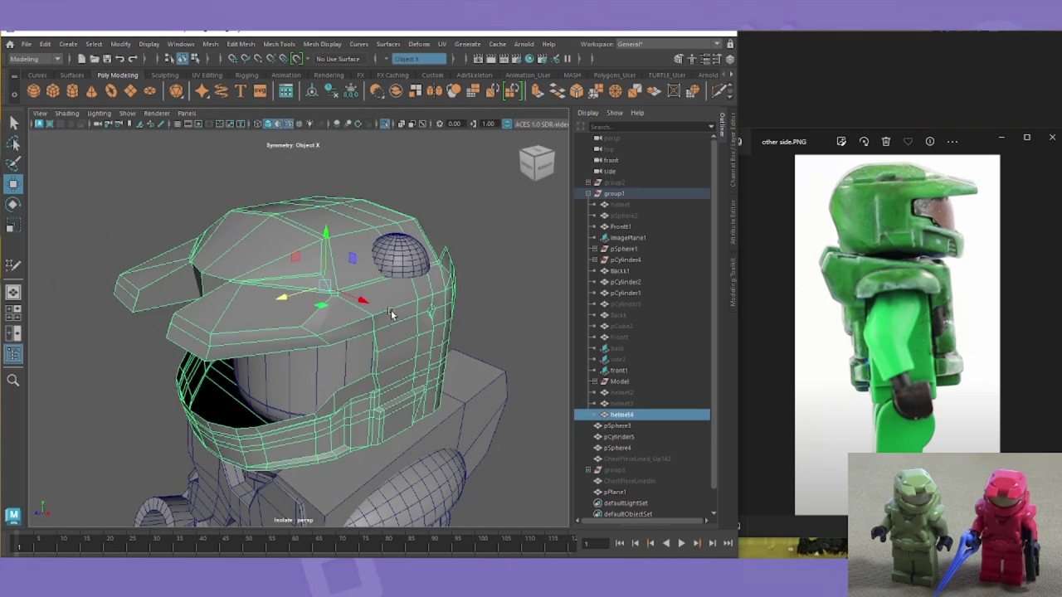
{"action": "left_click_drag", "start_coordinate": [404, 264], "coordinate": [465, 216], "text": "alt"}
{"action": "left_click", "coordinate": [537, 161]}
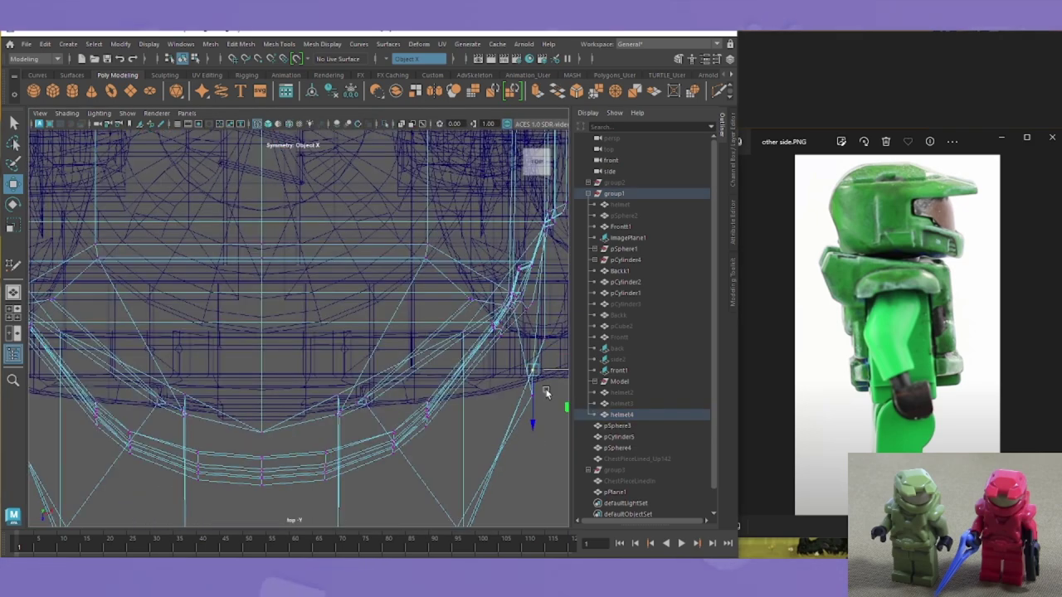
{"action": "mouse_move", "coordinate": [532, 504]}
{"action": "left_mouse_down", "text": "alt"}
{"action": "mouse_move", "coordinate": [437, 249]}
{"action": "mouse_move", "coordinate": [459, 298]}
{"action": "left_mouse_up", "text": "alt"}
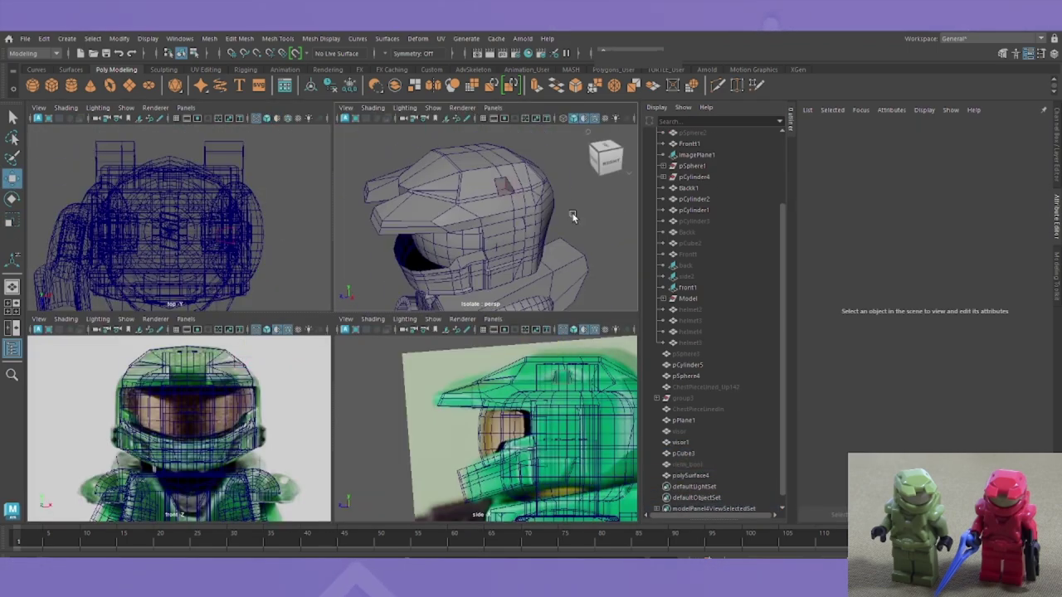
Step: Select the polySurface4 helmet and zoom in on the groove along its top panel
{"action": "left_click", "coordinate": [685, 476]}
{"action": "key", "text": "space"}
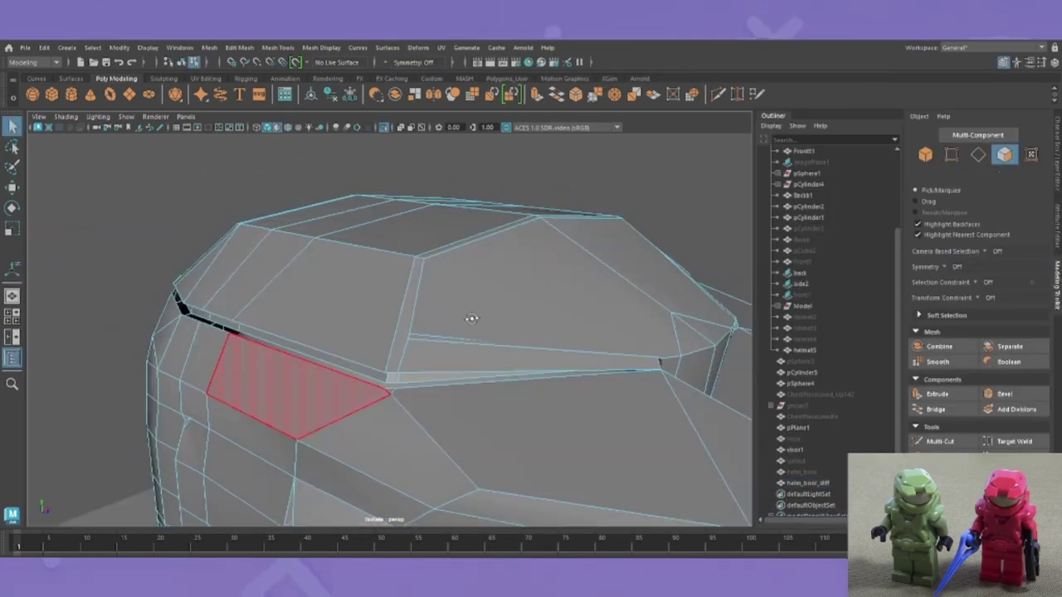
{"action": "left_click_drag", "start_coordinate": [472, 319], "coordinate": [465, 220], "text": "alt"}
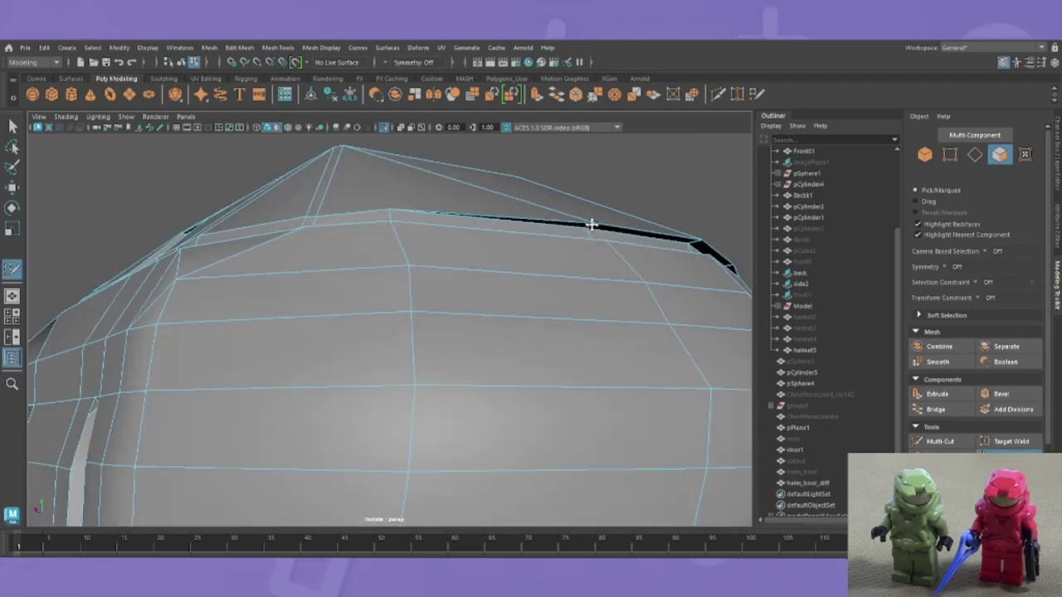
{"action": "left_click_drag", "start_coordinate": [591, 224], "coordinate": [475, 211], "text": "alt"}
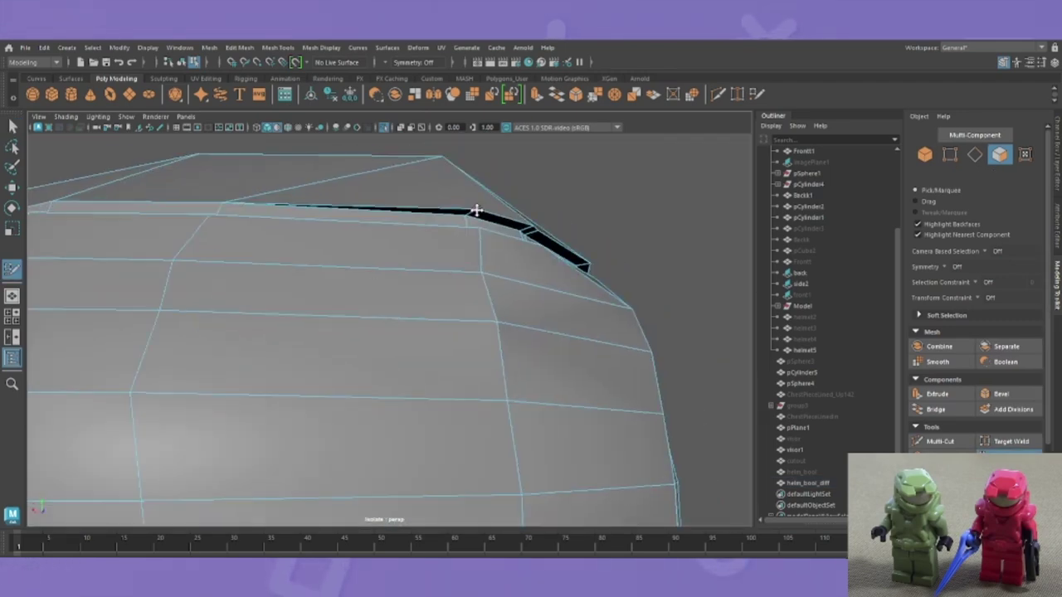
{"action": "left_click_drag", "start_coordinate": [549, 242], "coordinate": [668, 288], "text": "alt"}
{"action": "mouse_move", "coordinate": [625, 413]}
{"action": "left_mouse_down", "text": "alt"}
{"action": "mouse_move", "coordinate": [635, 351]}
{"action": "mouse_move", "coordinate": [589, 391]}
{"action": "mouse_move", "coordinate": [99, 368]}
{"action": "mouse_move", "coordinate": [358, 429]}
{"action": "mouse_move", "coordinate": [612, 266]}
{"action": "mouse_move", "coordinate": [595, 395]}
{"action": "mouse_move", "coordinate": [351, 320]}
{"action": "mouse_move", "coordinate": [568, 385]}
{"action": "left_mouse_up", "text": "alt"}
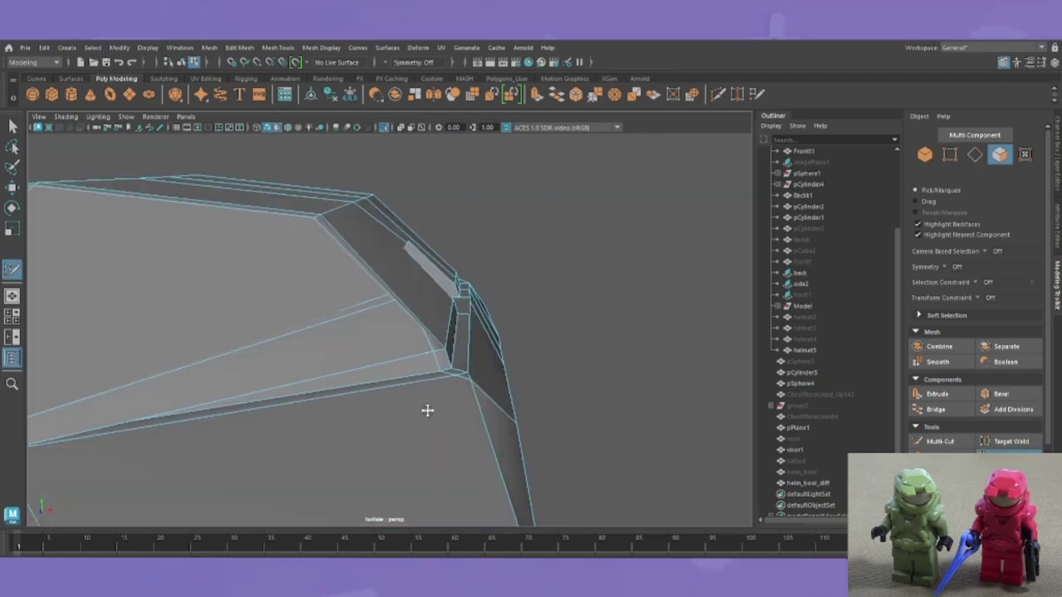
{"action": "mouse_move", "coordinate": [427, 410]}
{"action": "left_mouse_down", "text": "alt"}
{"action": "mouse_move", "coordinate": [517, 263]}
{"action": "mouse_move", "coordinate": [586, 320]}
{"action": "mouse_move", "coordinate": [412, 415]}
{"action": "left_mouse_up", "text": "alt"}
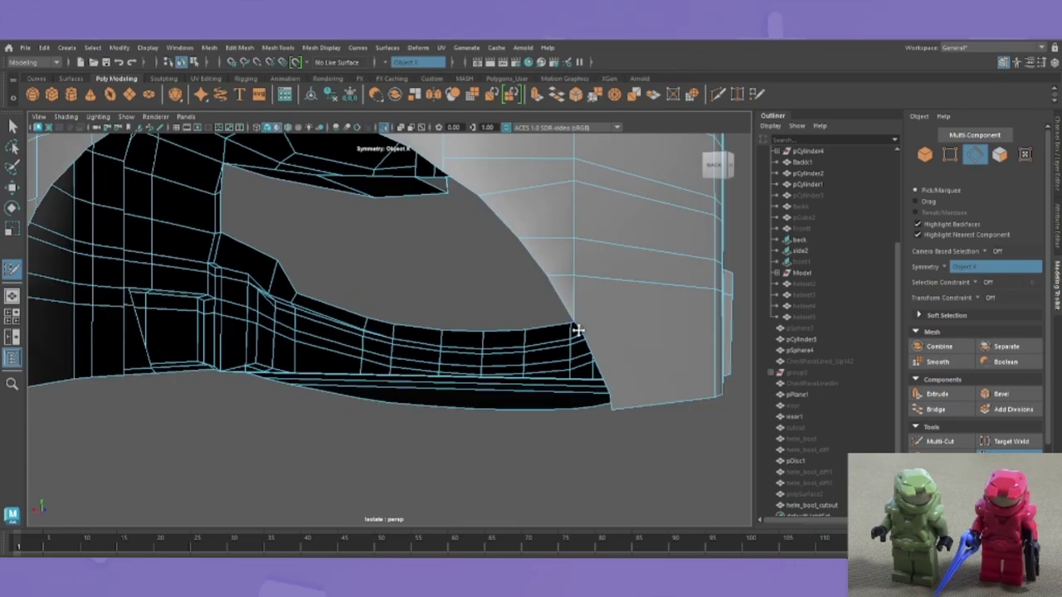
Step: Inspect the visor opening in a maximised perspective view, ready to rotate the selected edges
{"action": "mouse_move", "coordinate": [578, 330]}
{"action": "left_mouse_down", "text": "alt"}
{"action": "mouse_move", "coordinate": [462, 268]}
{"action": "mouse_move", "coordinate": [492, 237]}
{"action": "mouse_move", "coordinate": [334, 468]}
{"action": "mouse_move", "coordinate": [434, 275]}
{"action": "left_mouse_up", "text": "alt"}
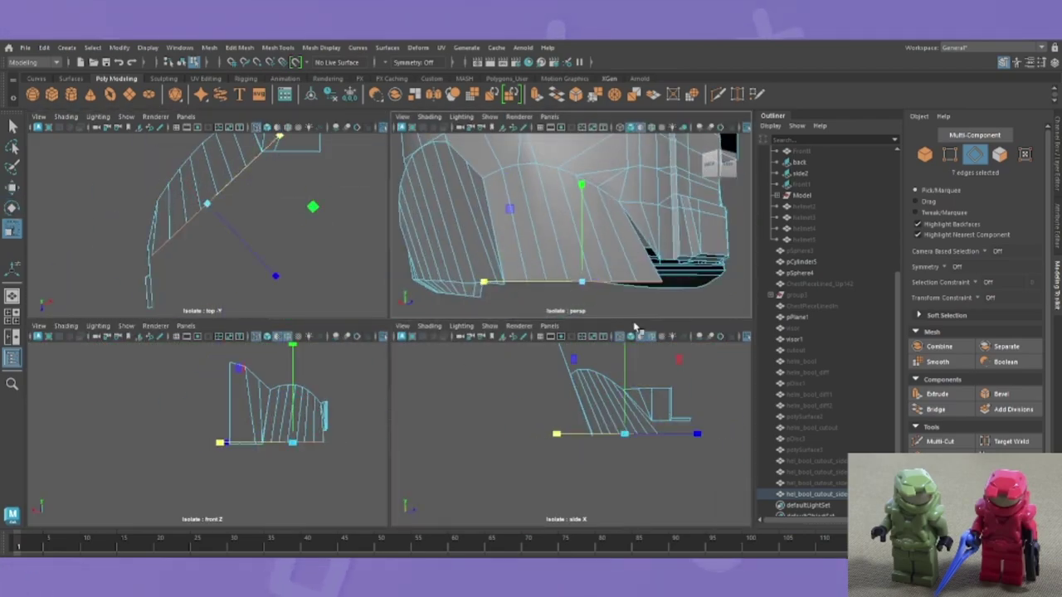
{"action": "key", "text": "space"}
{"action": "key", "text": "e"}
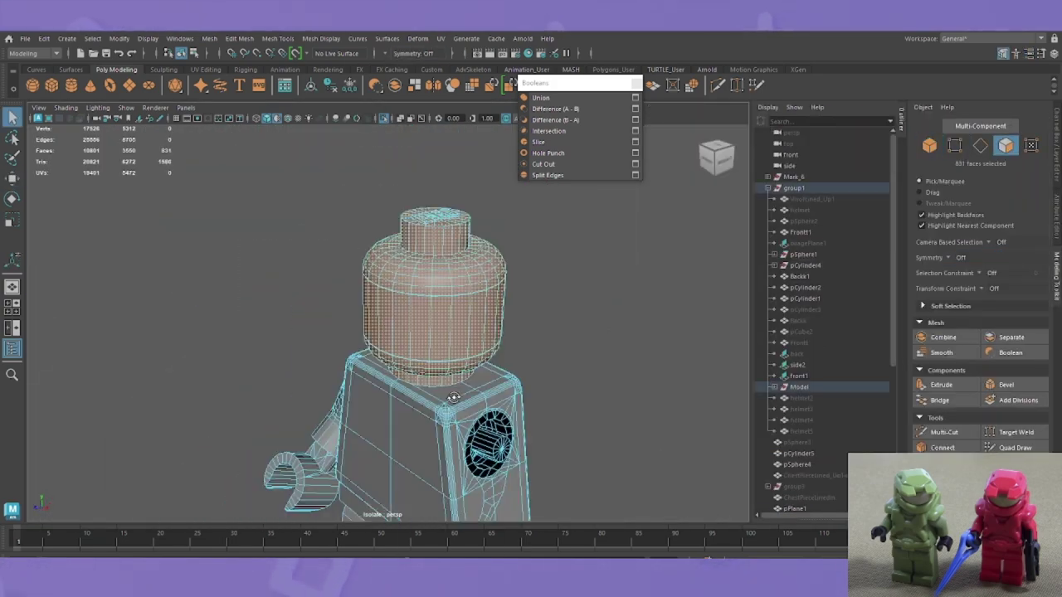
Step: Show the Mesh Booleans operations list from the Poly Modeling shelf
{"action": "left_click", "coordinate": [209, 38]}
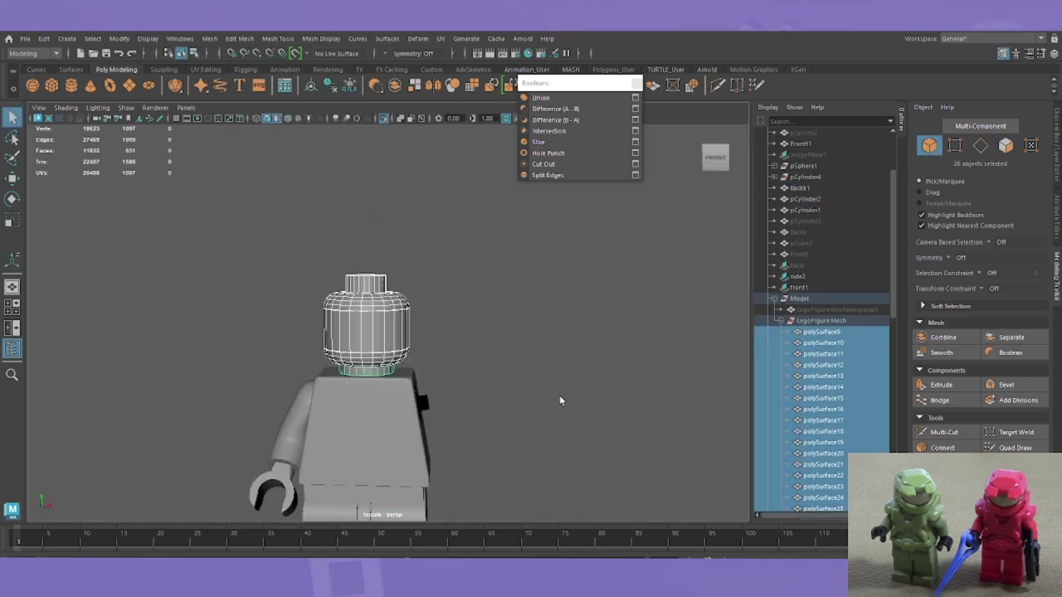